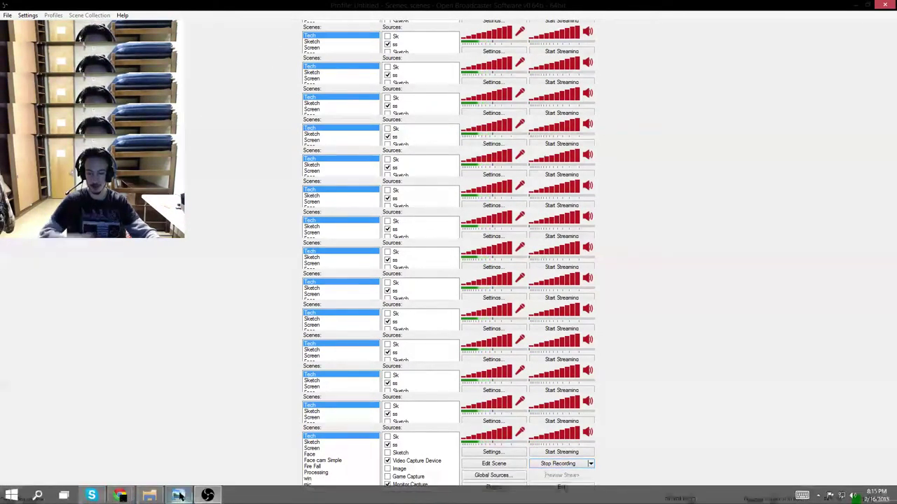
Bring Chrome forward, briefly visit the Google+ page, then return to the Google homepage
mouse_move(121, 496)
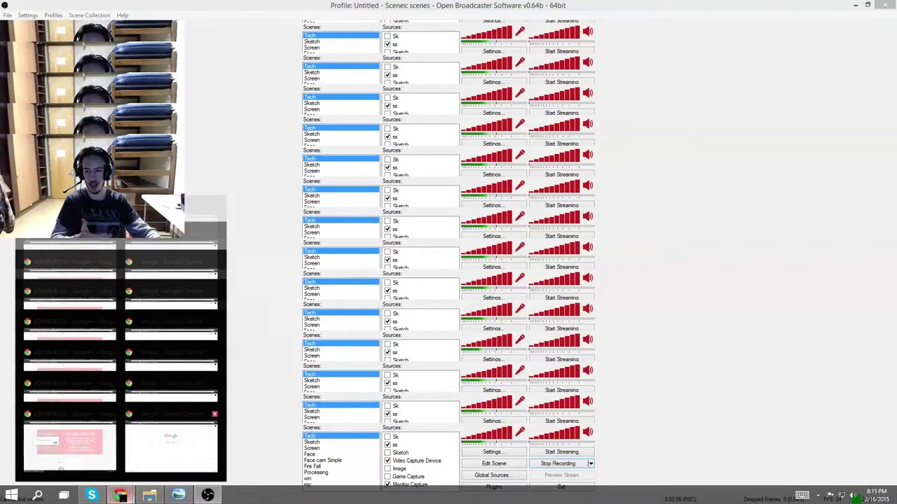
left_click(137, 444)
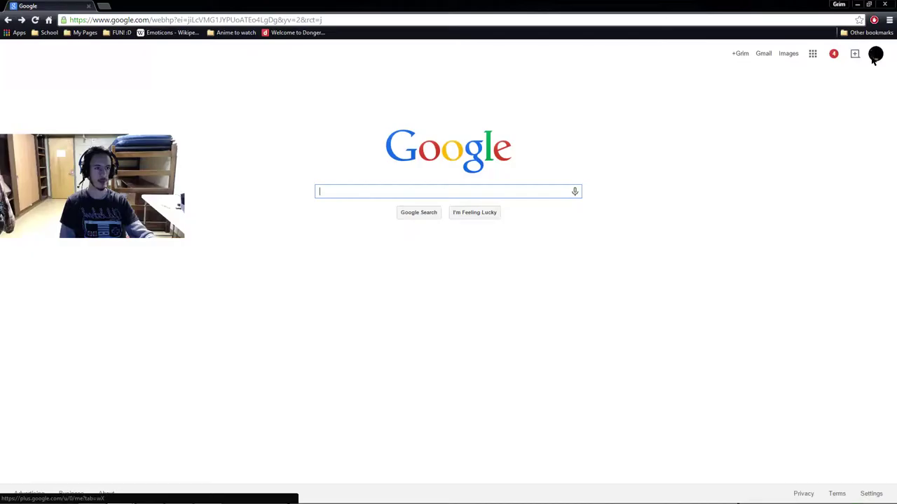
left_click(741, 56)
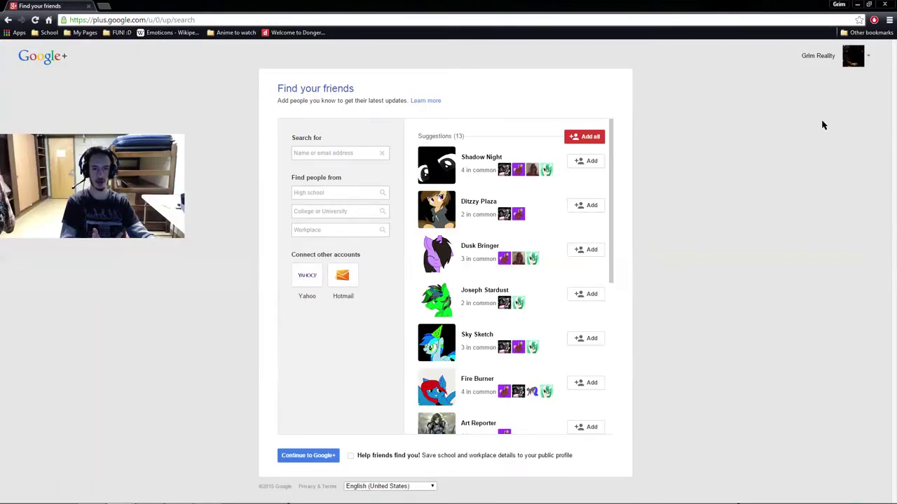
left_click(851, 61)
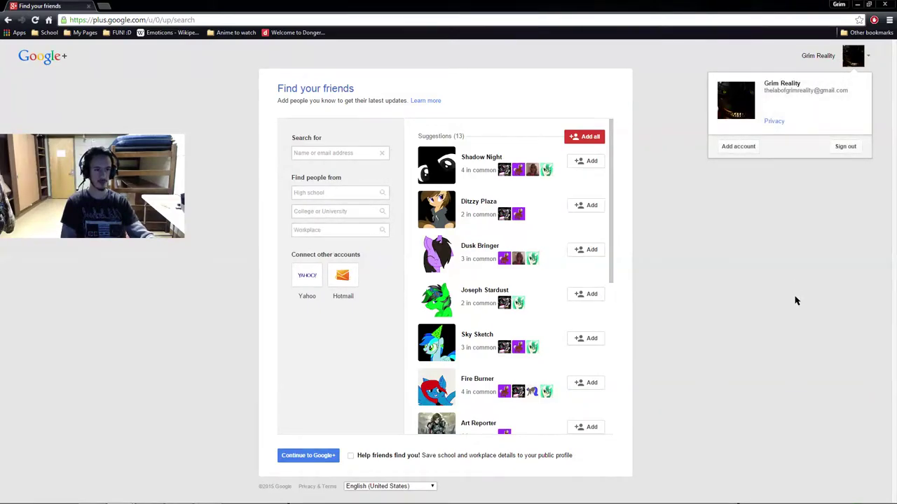
left_click(704, 123)
left_click(8, 19)
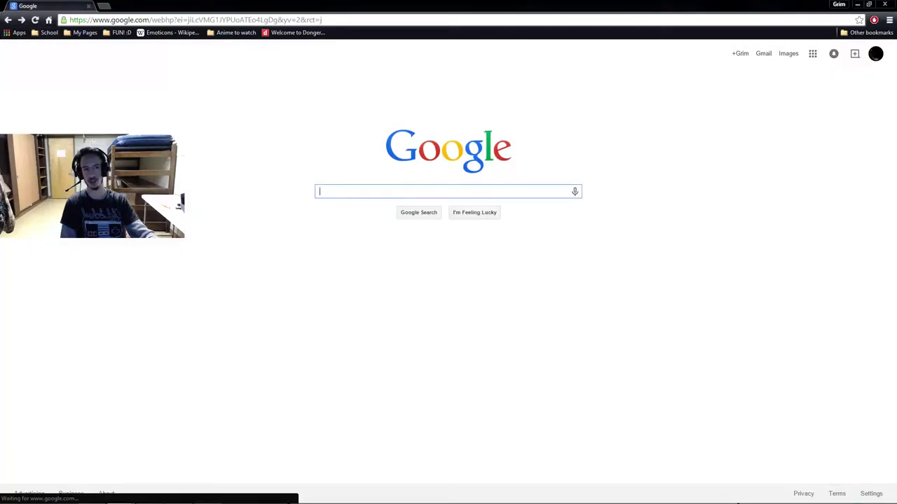
Go from the Gmail inbox to Google Account settings through the account card
left_click(760, 61)
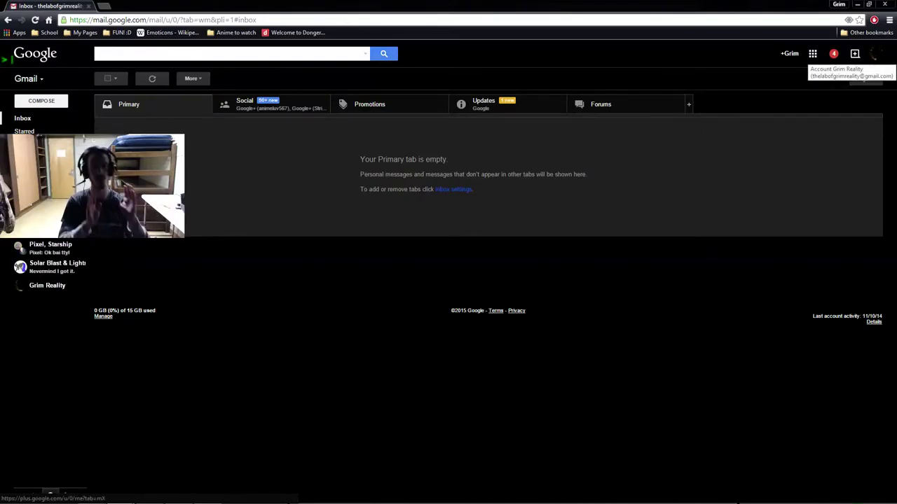
left_click(875, 54)
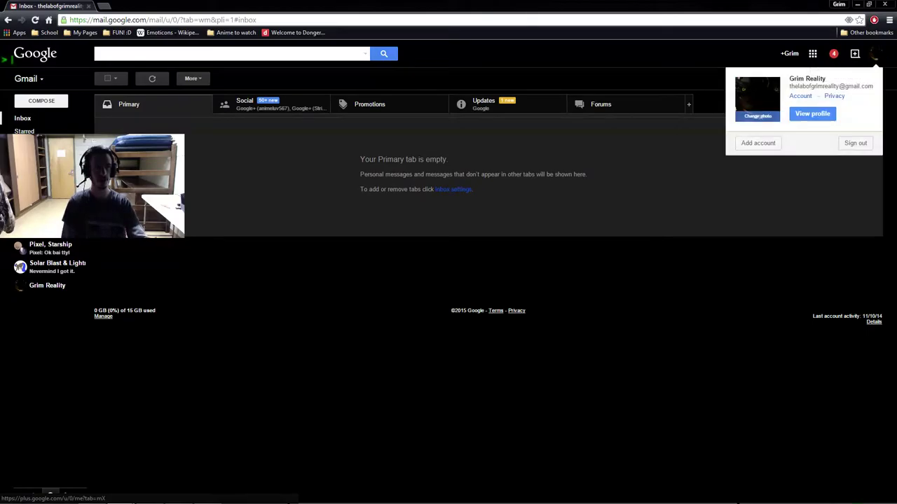
left_click(803, 98)
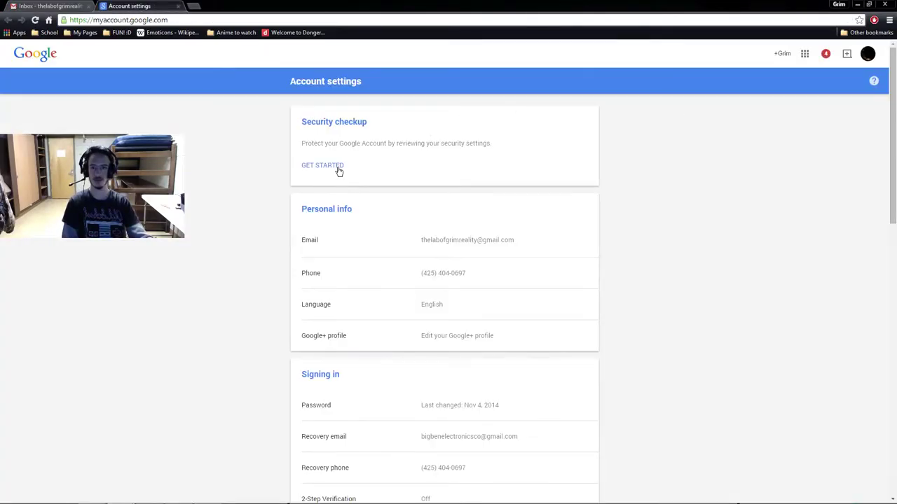
Scroll to the Signing in section and open the 2-Step Verification page
scroll(476, 105, "down", 3)
scroll(490, 119, "up", 3)
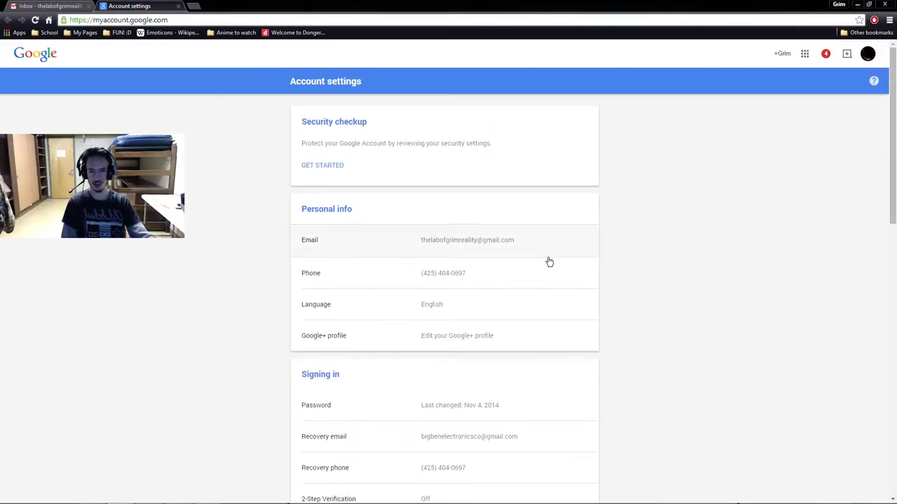
scroll(362, 332, "down", 1)
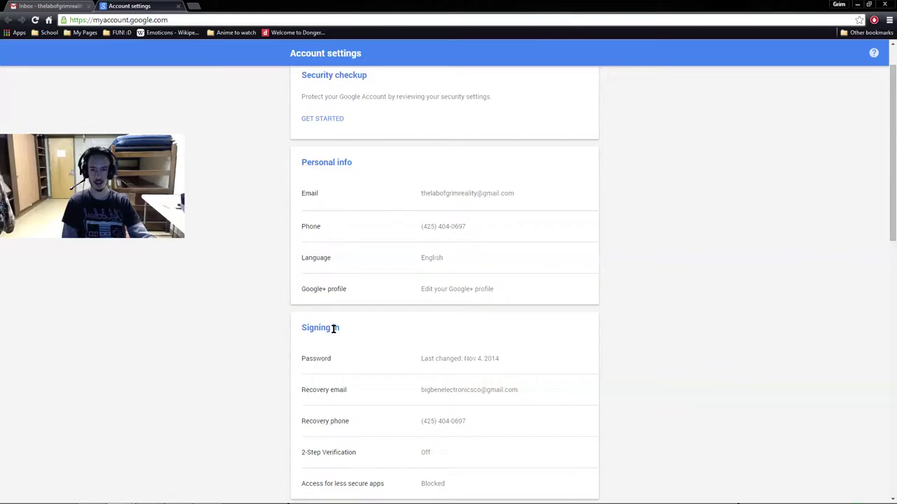
scroll(352, 302, "down", 1)
scroll(436, 296, "down", 2)
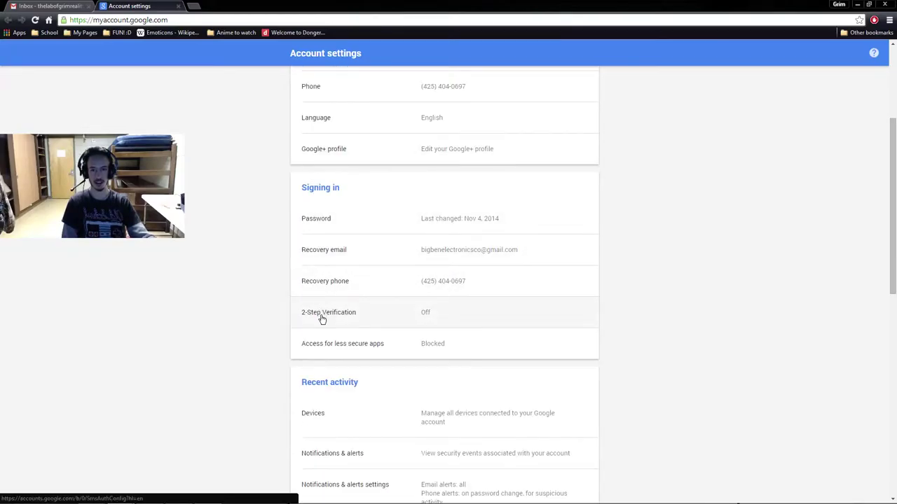
scroll(336, 315, "up", 1)
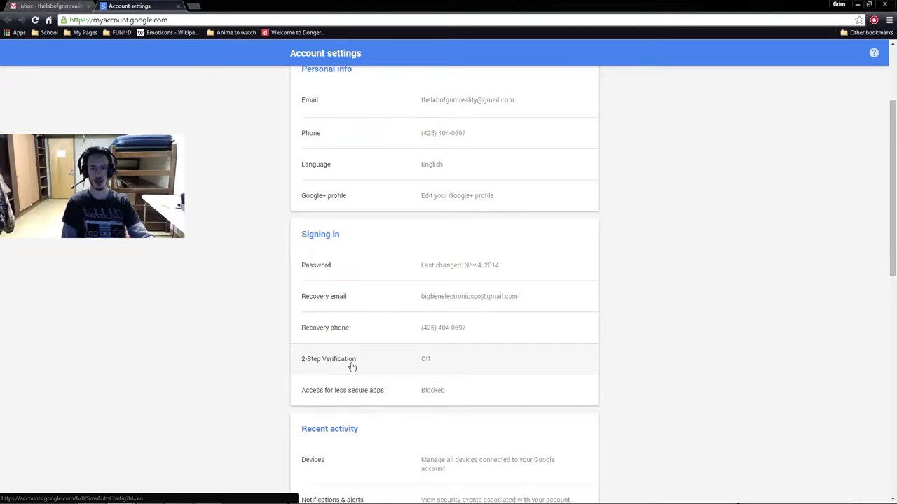
left_click(380, 365)
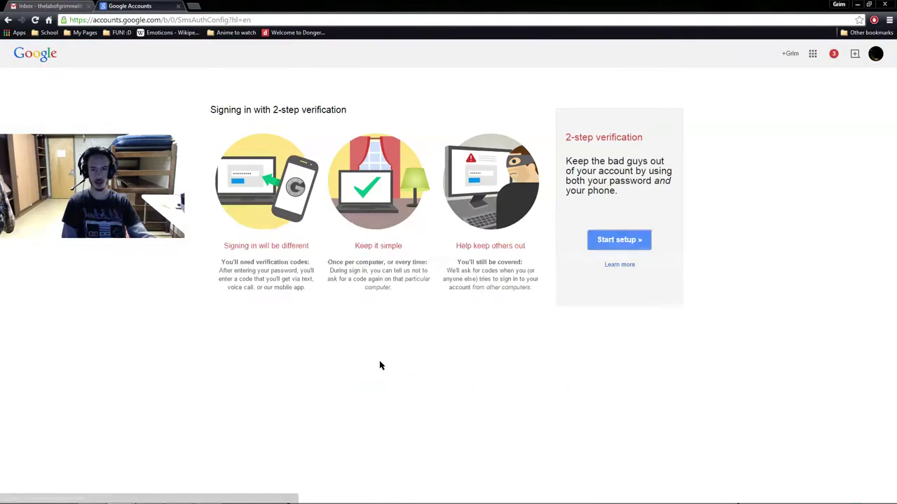
Start 2-step setup, keep the United States country code, and request a texted code
left_click(635, 241)
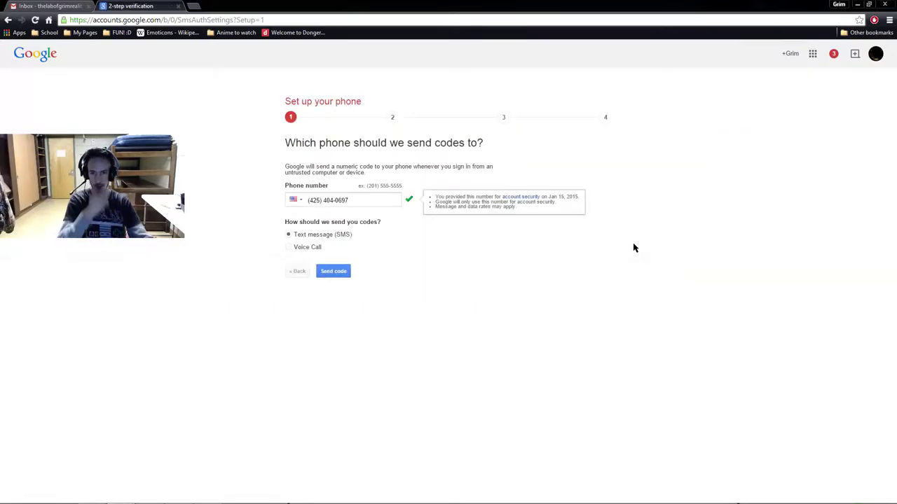
left_click(294, 200)
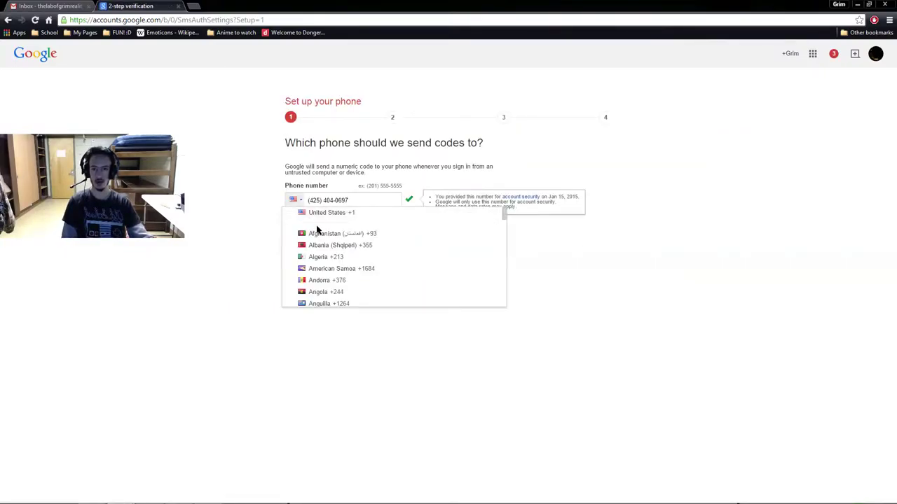
left_click(308, 210)
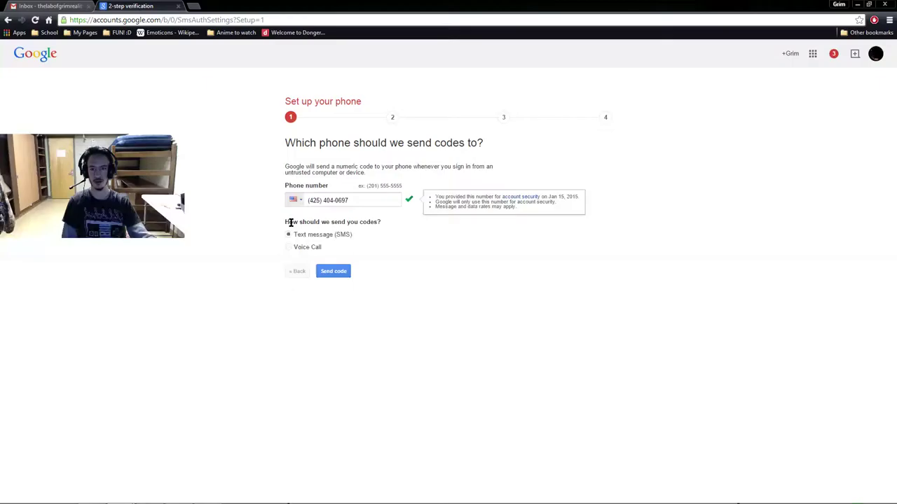
left_click(342, 275)
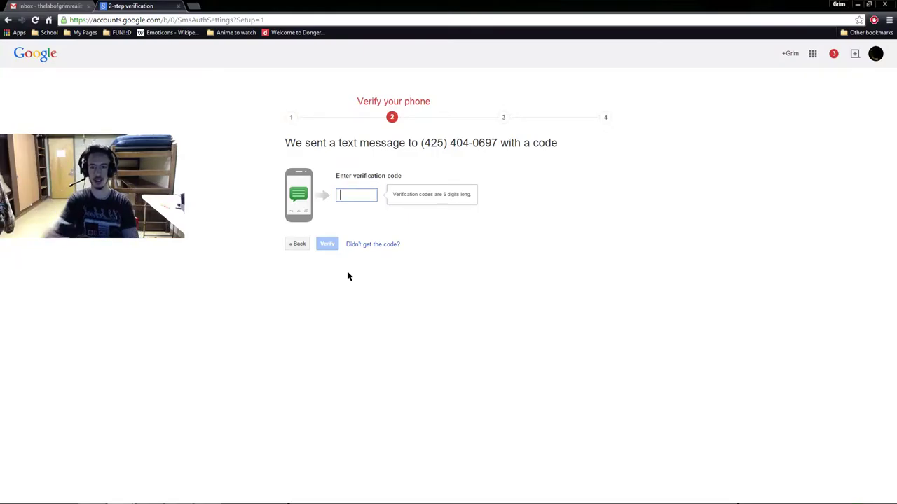
left_click(298, 246)
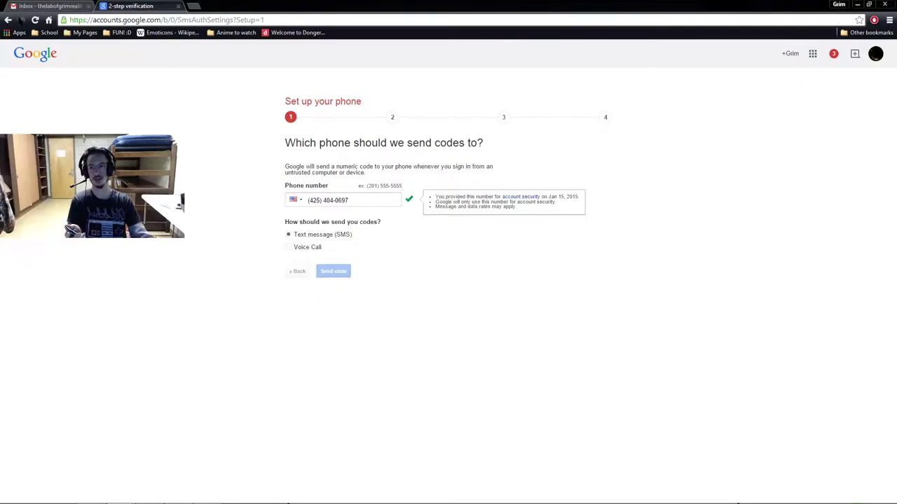
Restart the setup, request the SMS code again, and enter the received code
left_click(8, 19)
left_click(614, 245)
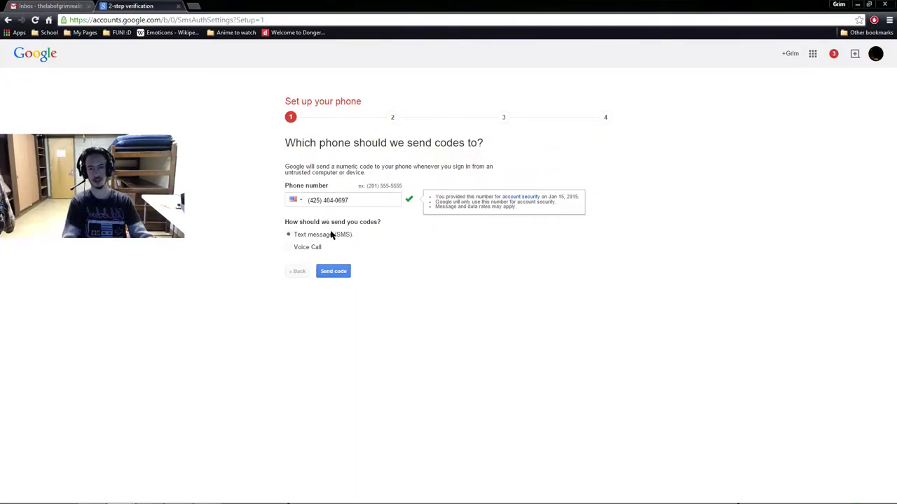
left_click(338, 275)
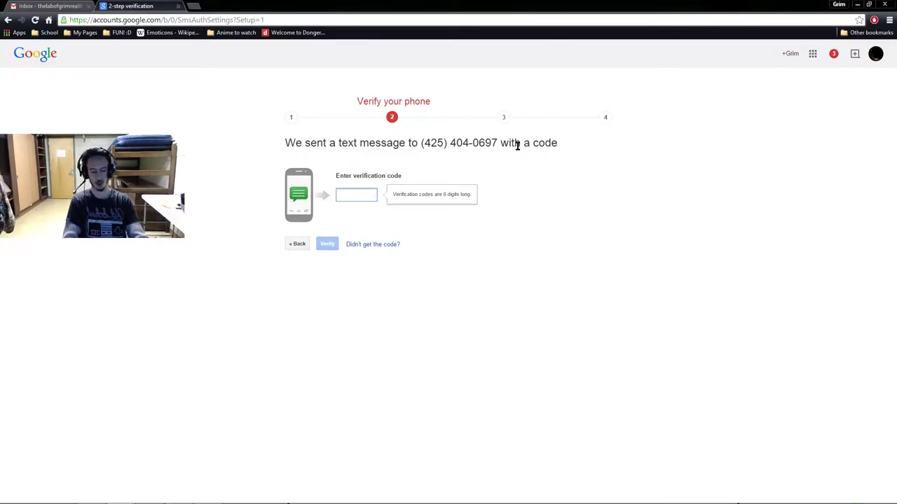
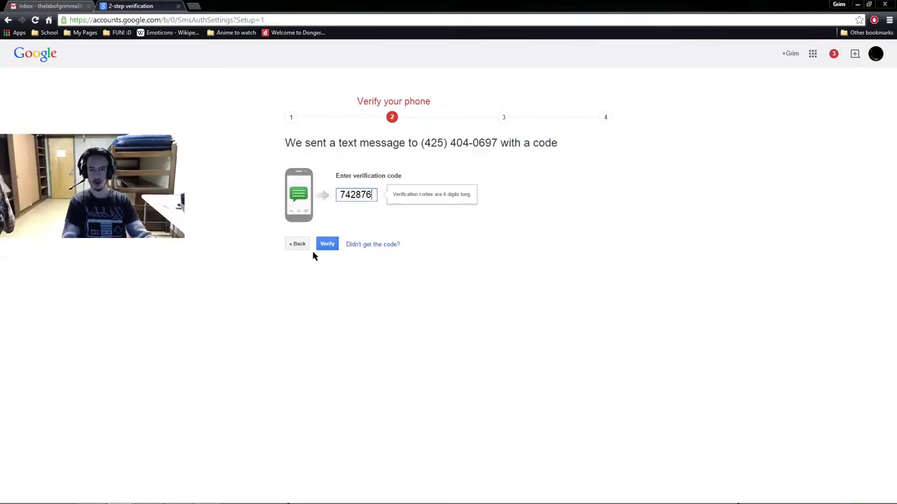
Verify the code, trust this computer, confirm 2-step verification, then start adding a backup phone
left_click(331, 244)
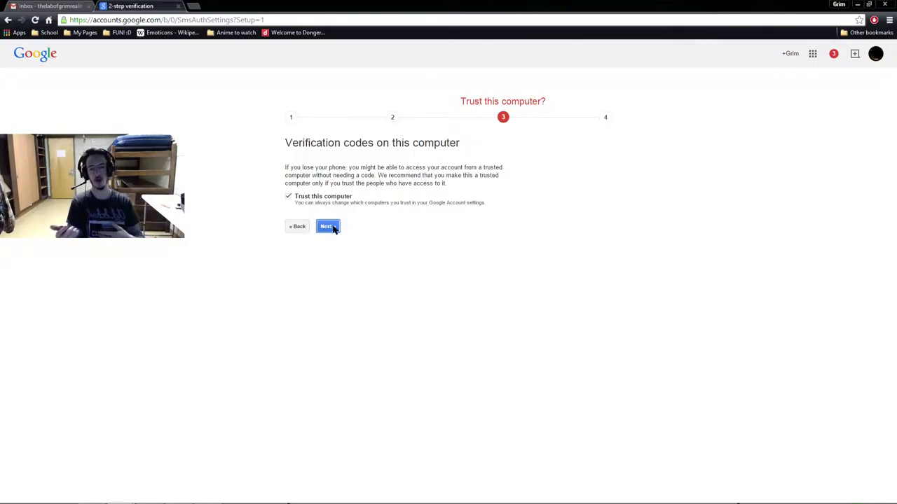
left_click(334, 227)
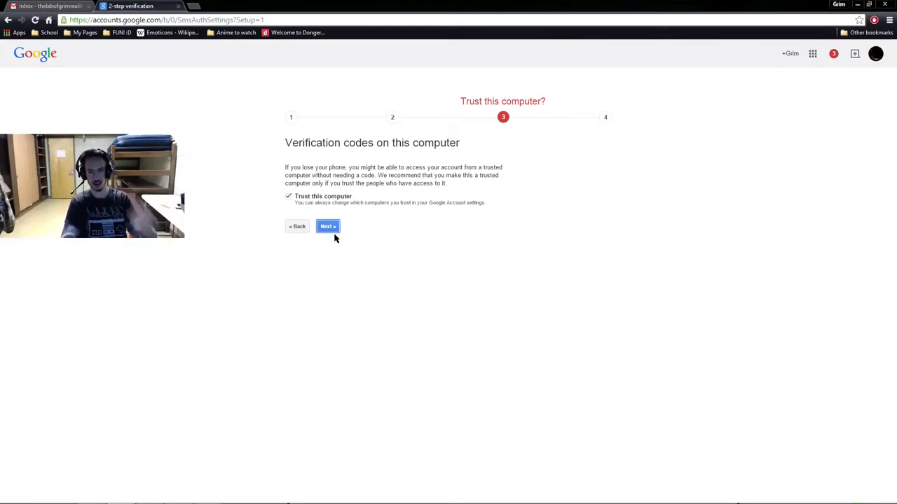
left_click(333, 227)
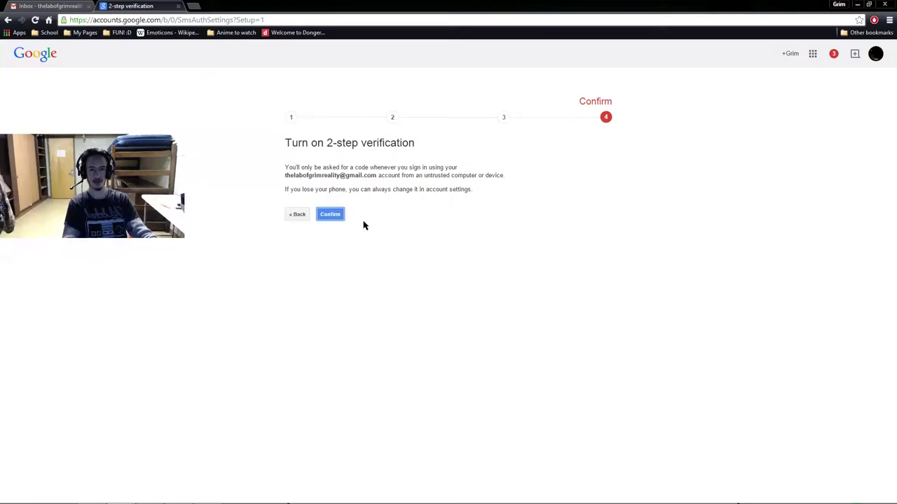
left_click(336, 215)
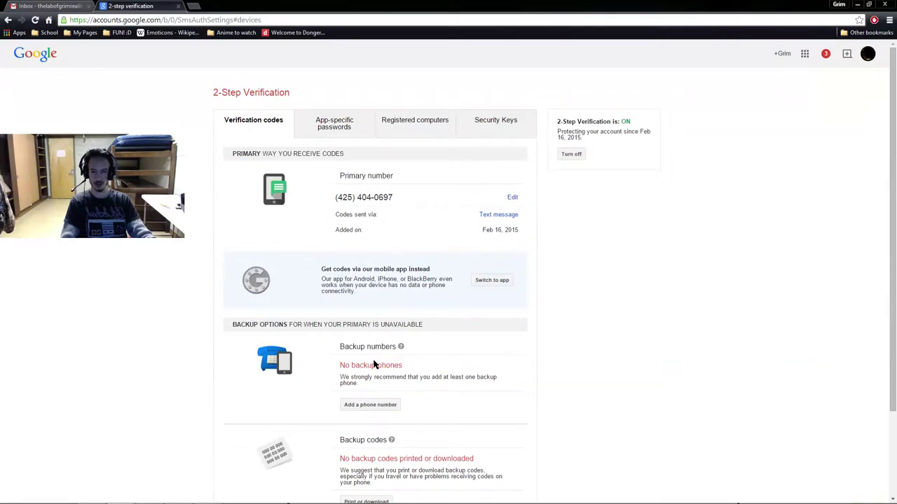
scroll(375, 365, "down", 3)
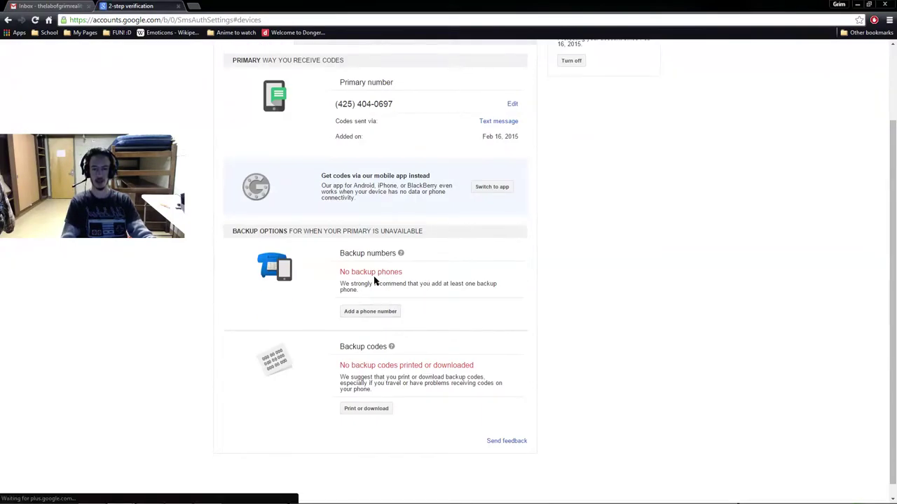
left_click(371, 312)
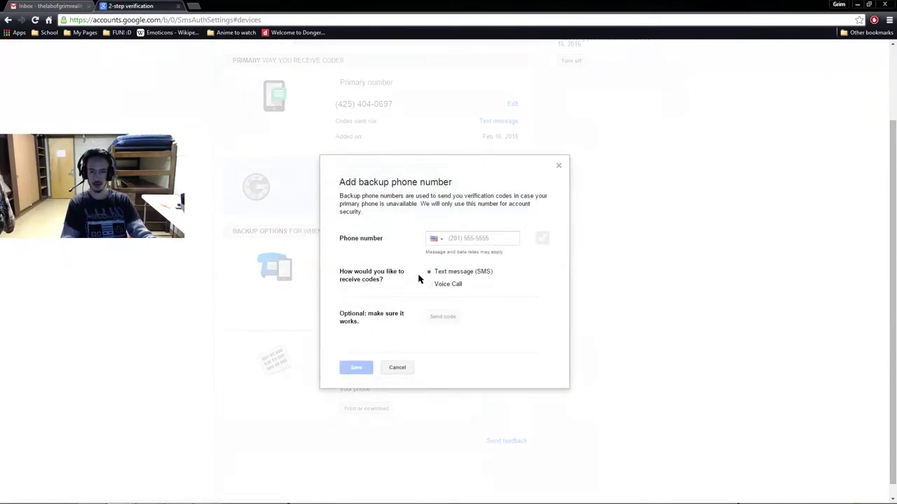
Enter the backup phone number, choose Voice Call delivery, and save it
left_click(432, 239)
left_click(465, 241)
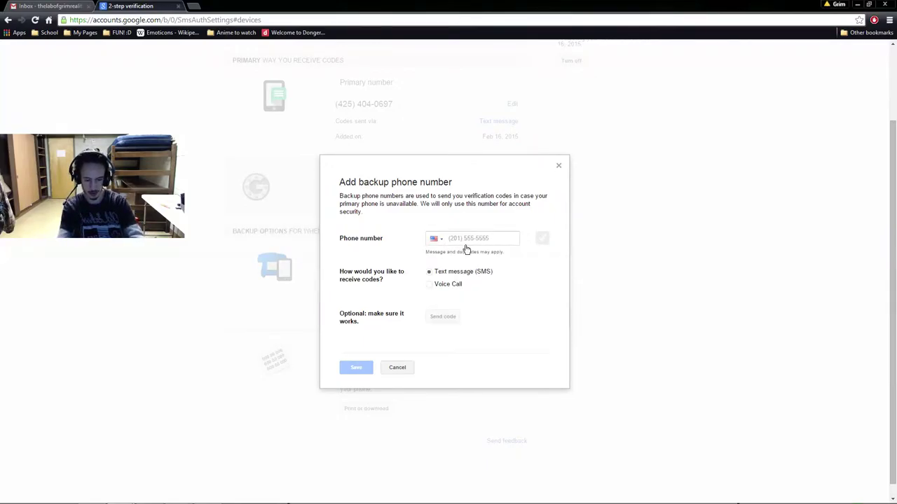
left_click(465, 241)
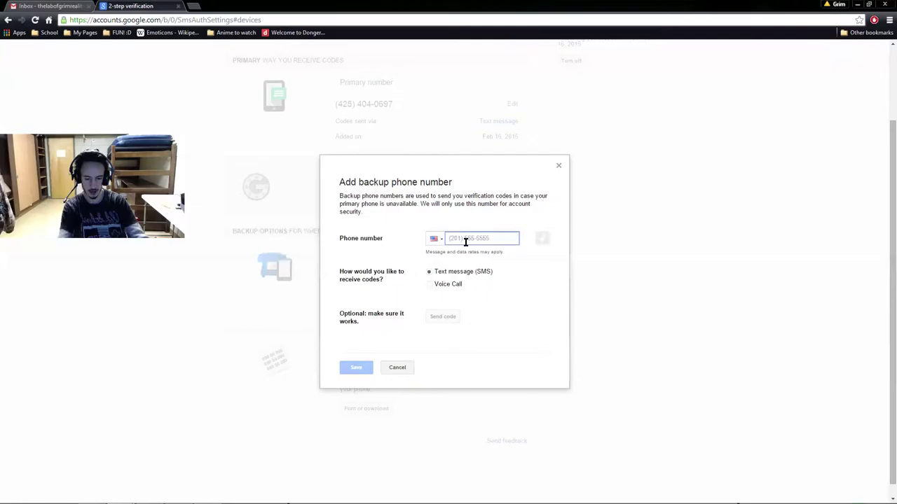
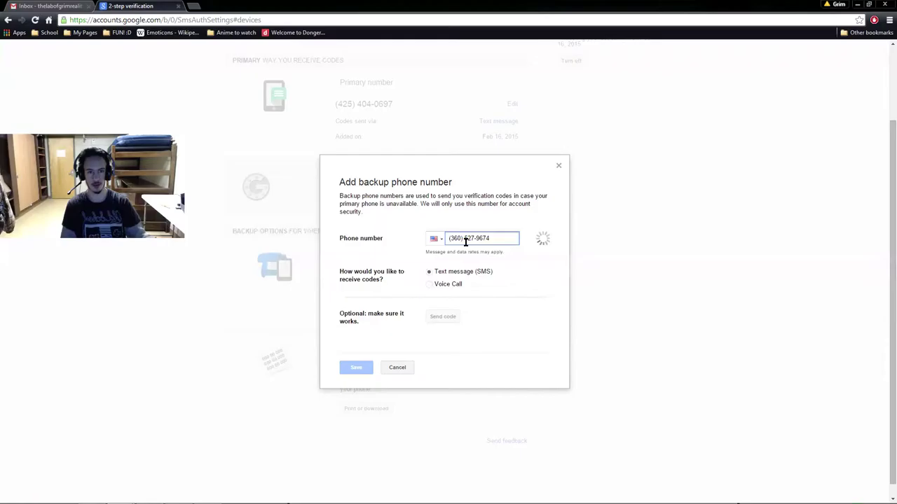
scroll(463, 262, "down", 1)
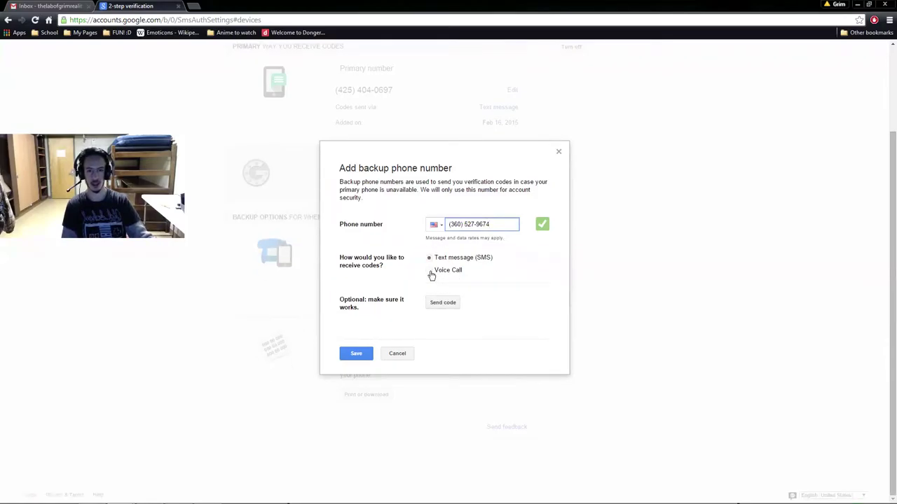
left_click(429, 270)
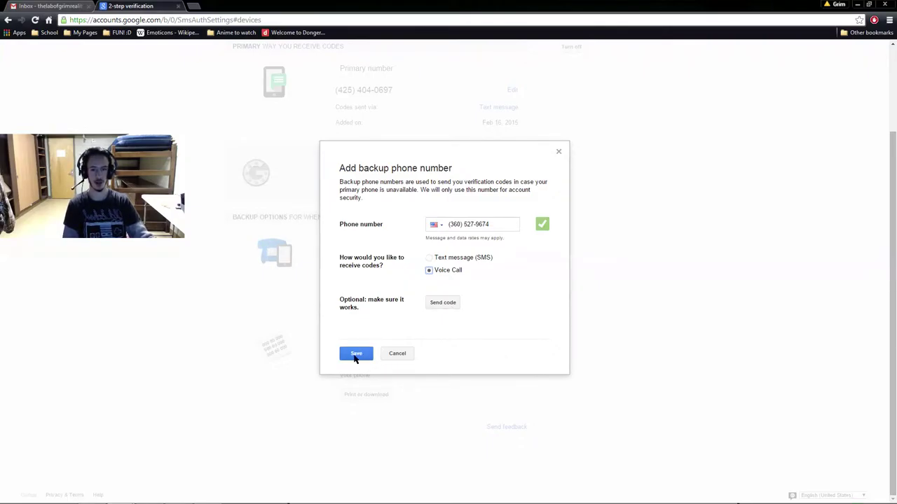
left_click(356, 355)
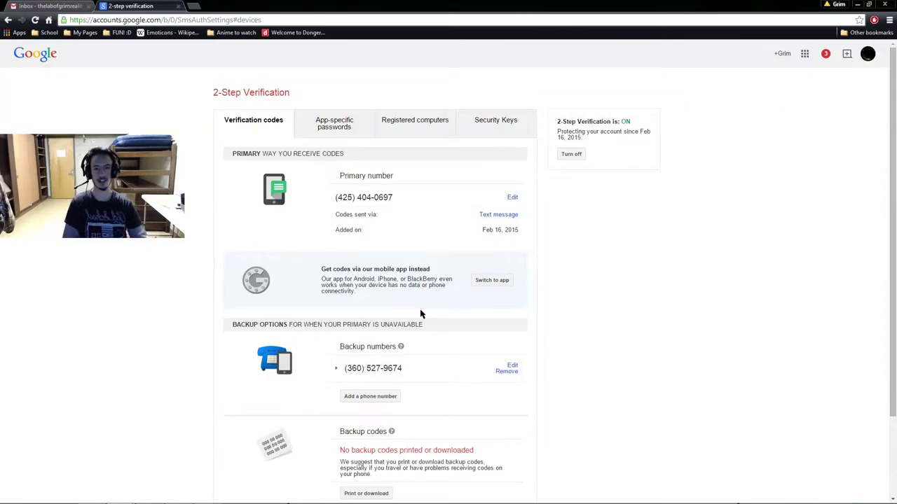
scroll(508, 250, "down", 3)
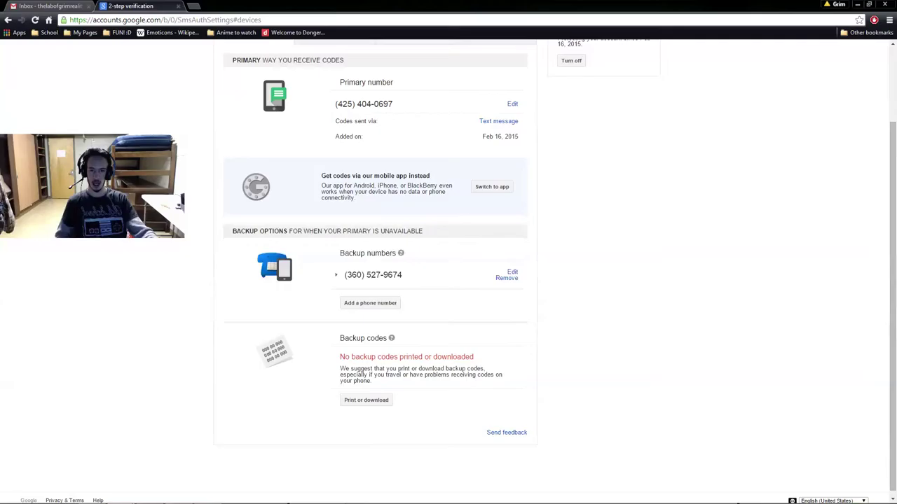
Open the backup codes page and bring up Chrome's print preview of the codes
mouse_move(287, 501)
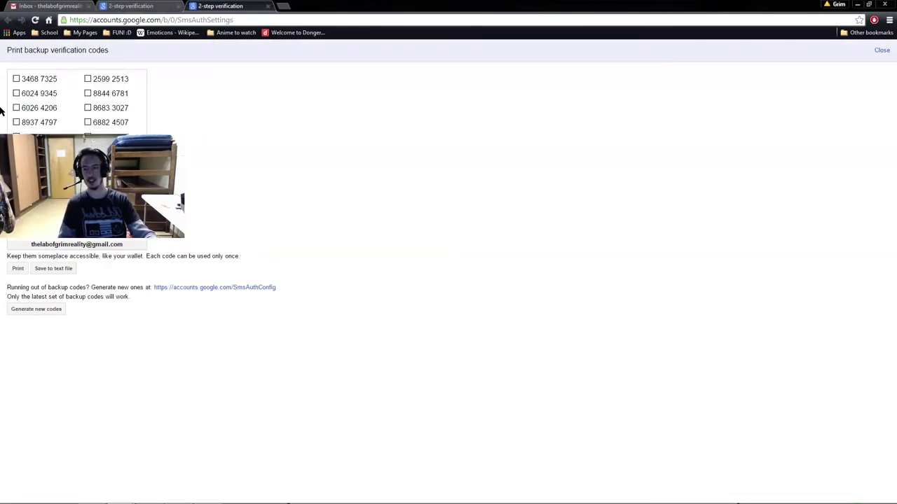
left_click(17, 272)
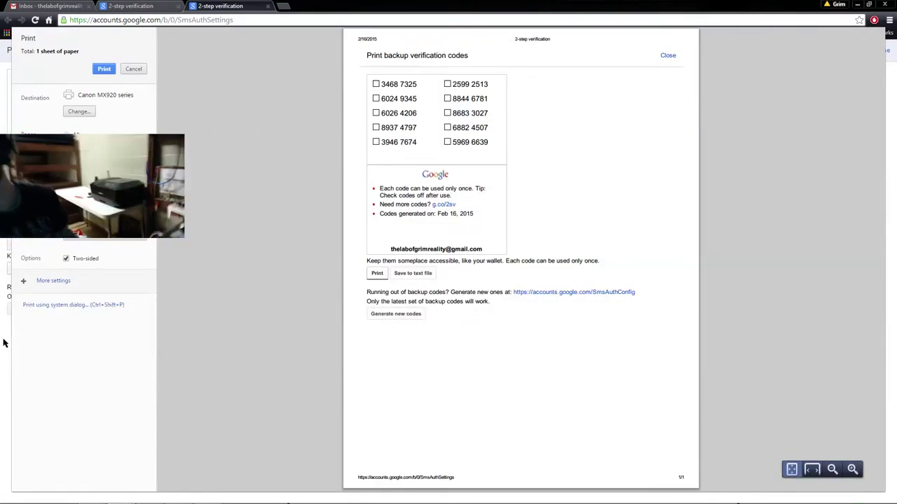
left_click(104, 69)
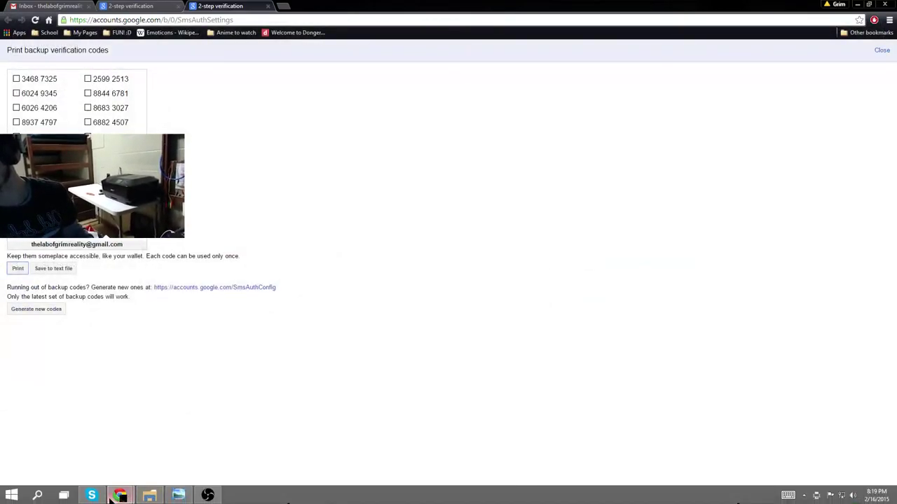
Print the backup code sheet and return to the Chrome window
mouse_move(143, 495)
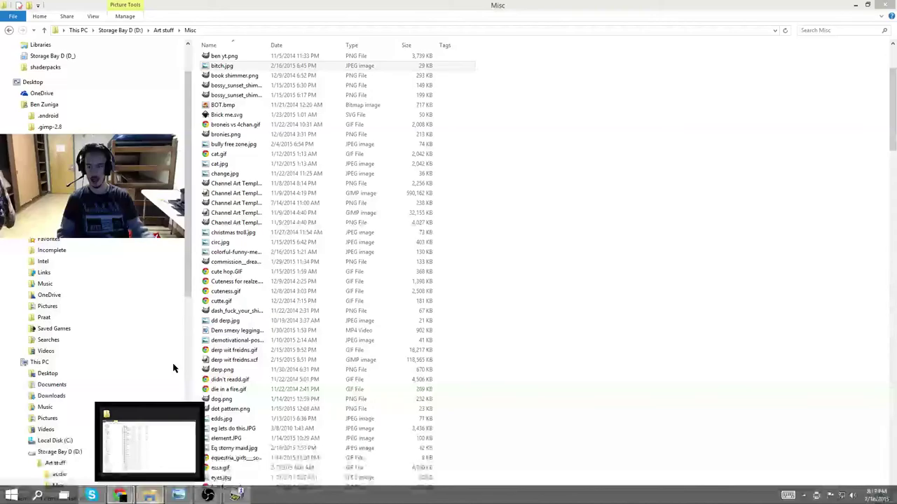
key("alt+Tab")
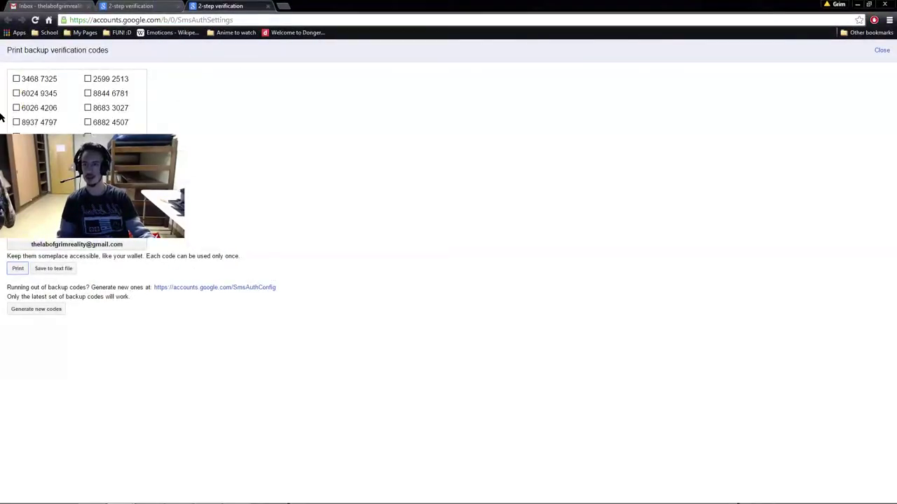
left_click(10, 271)
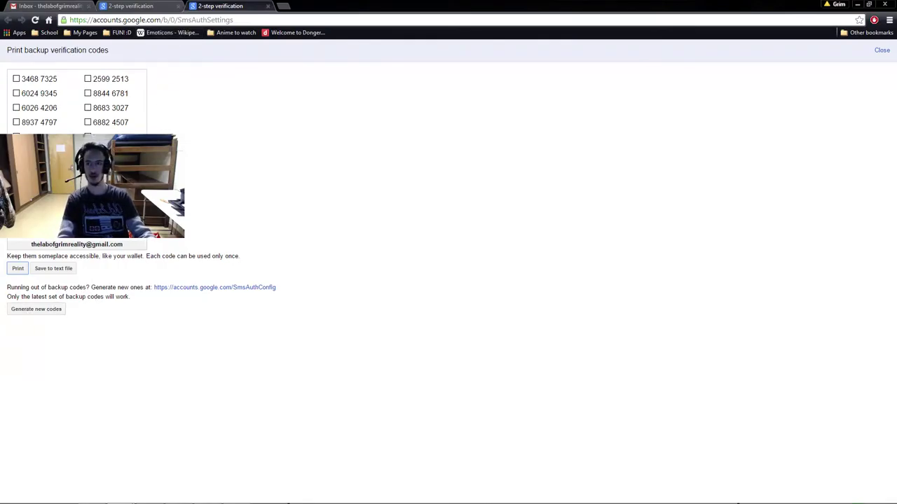
Close the backup codes page, sign out, and sign back into the same account
left_click(269, 6)
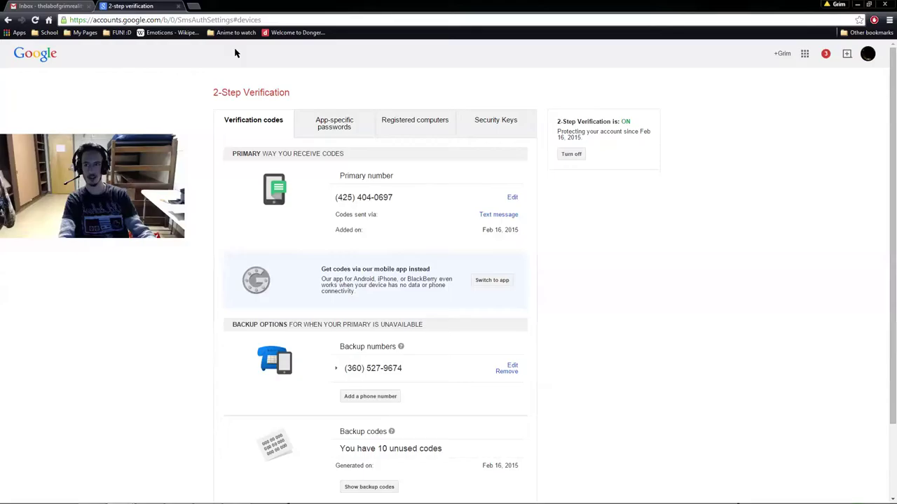
left_click(867, 55)
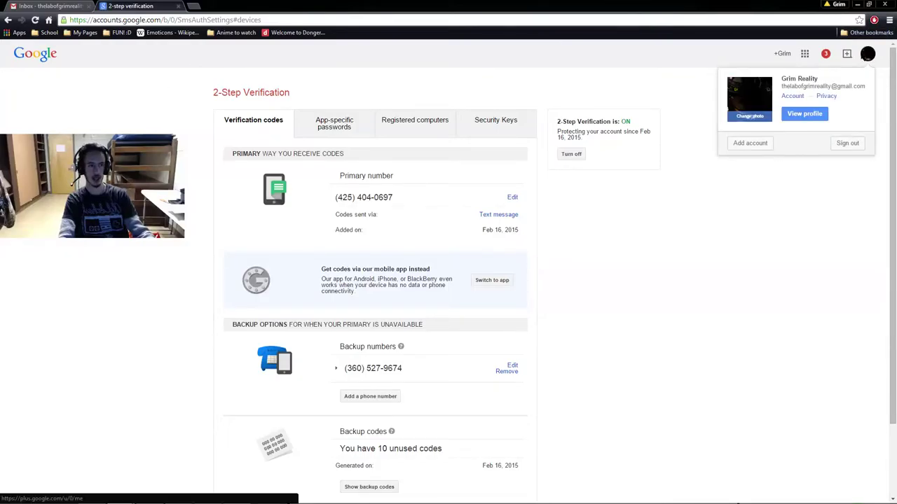
left_click(854, 144)
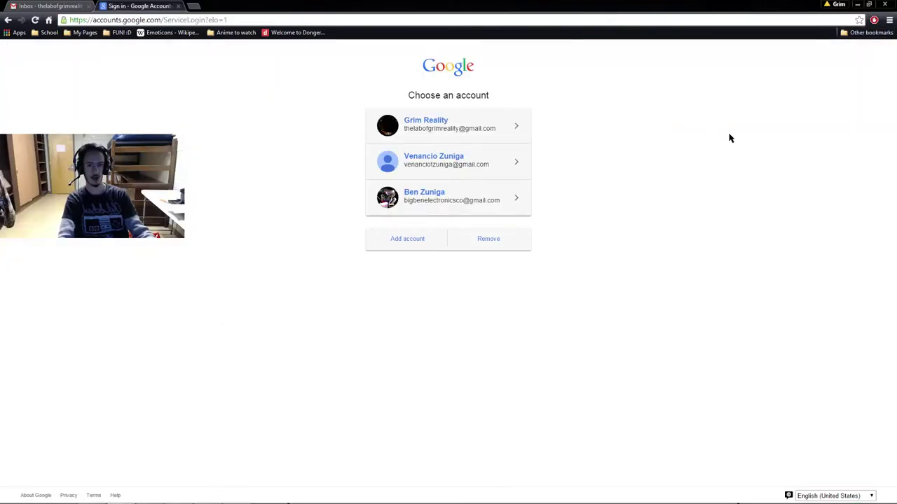
left_click(487, 124)
left_click(483, 272)
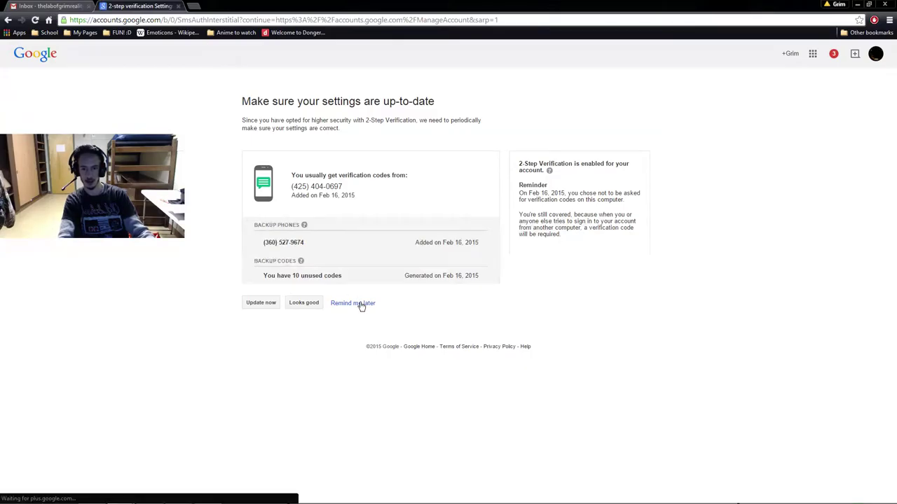
Confirm the settings with 'Looks good' and check that 2-Step Verification shows as on
left_click(304, 302)
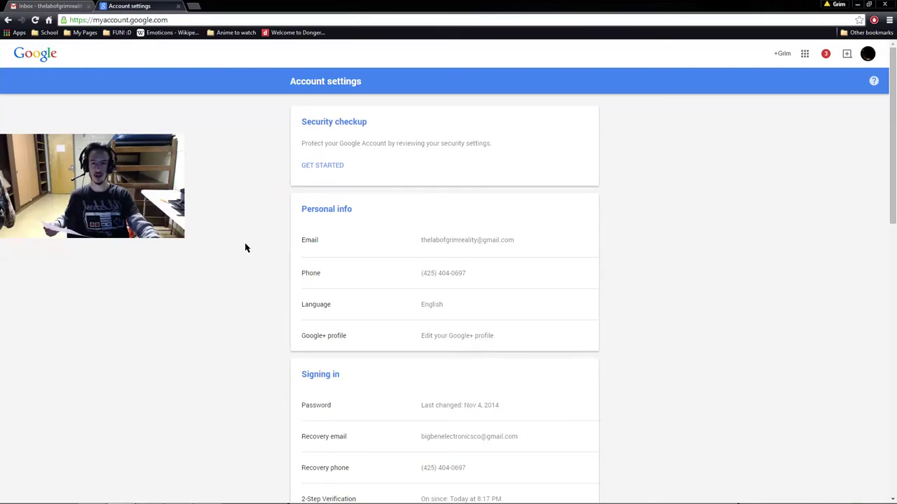
scroll(248, 256, "down", 10)
scroll(253, 270, "down", 2)
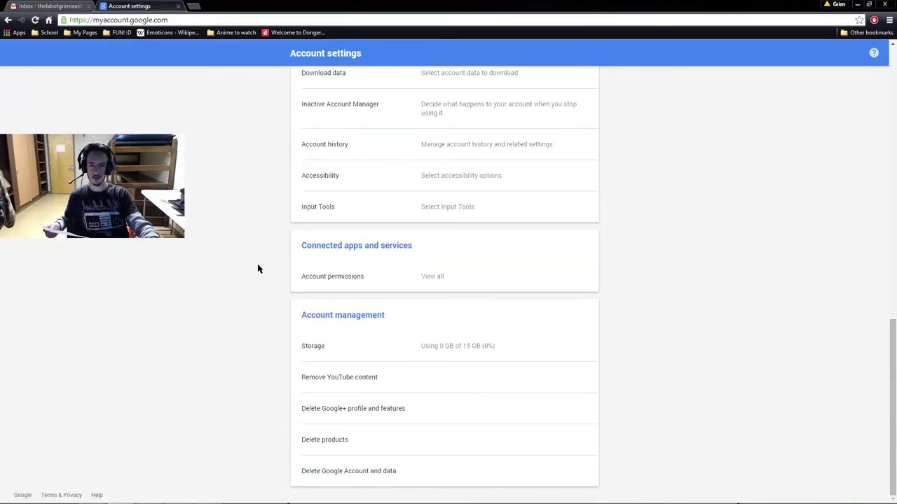
scroll(259, 266, "up", 5)
scroll(260, 267, "down", 5)
scroll(262, 266, "up", 15)
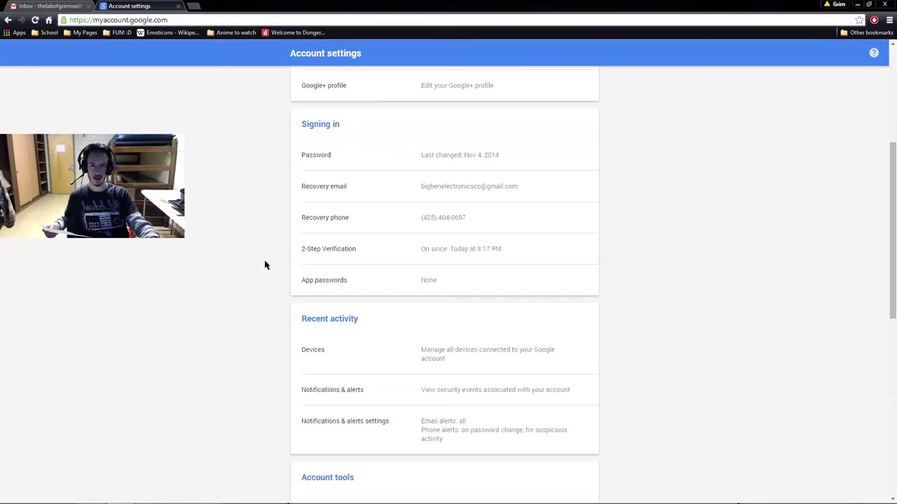
scroll(272, 229, "down", 15)
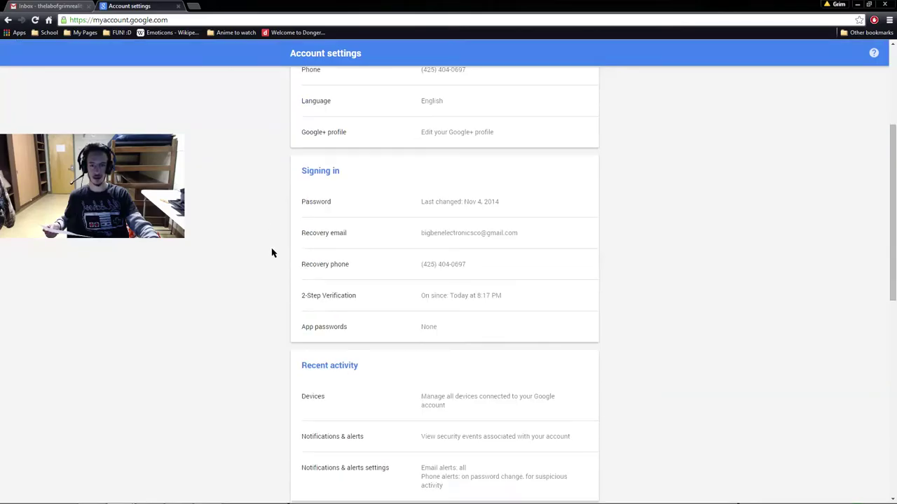
scroll(281, 250, "up", 10)
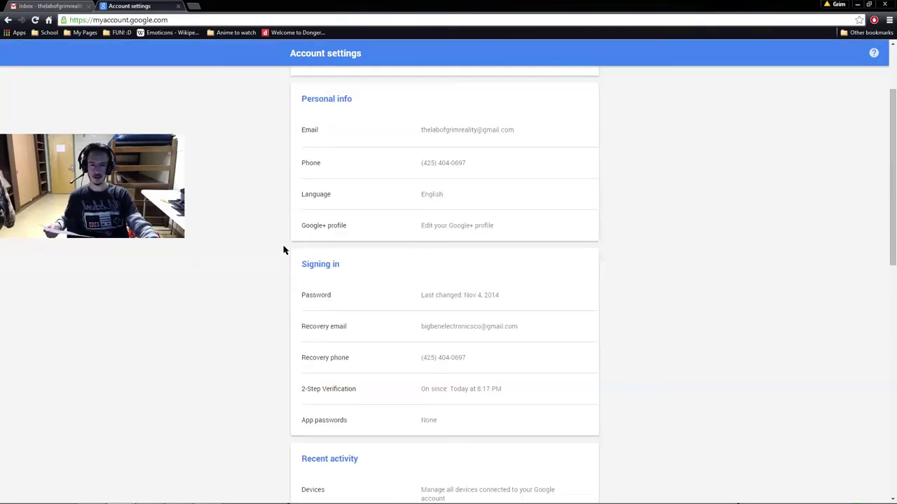
Remove this computer from the 2-Step Verification trusted list of registered computers
left_click(428, 392)
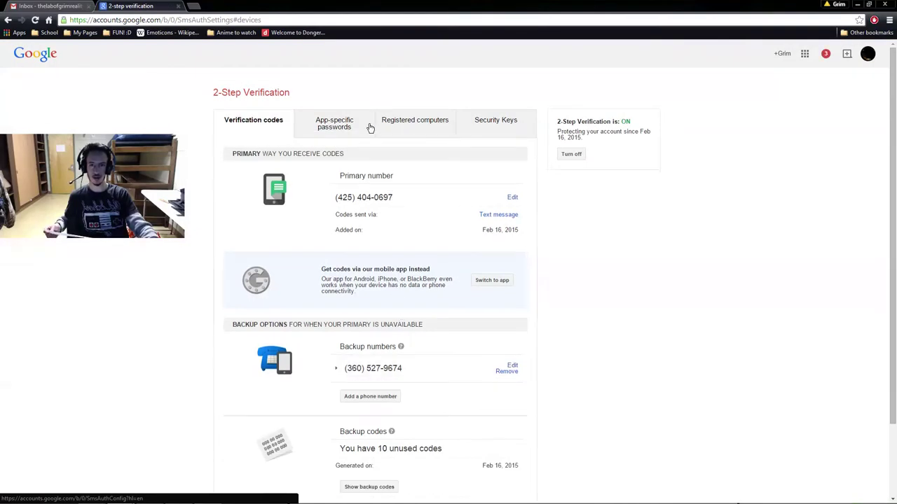
left_click(440, 134)
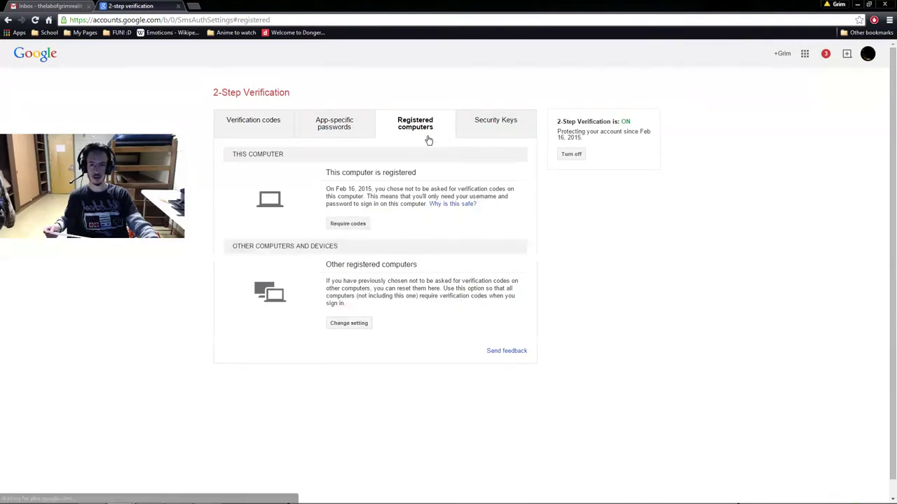
left_click(355, 226)
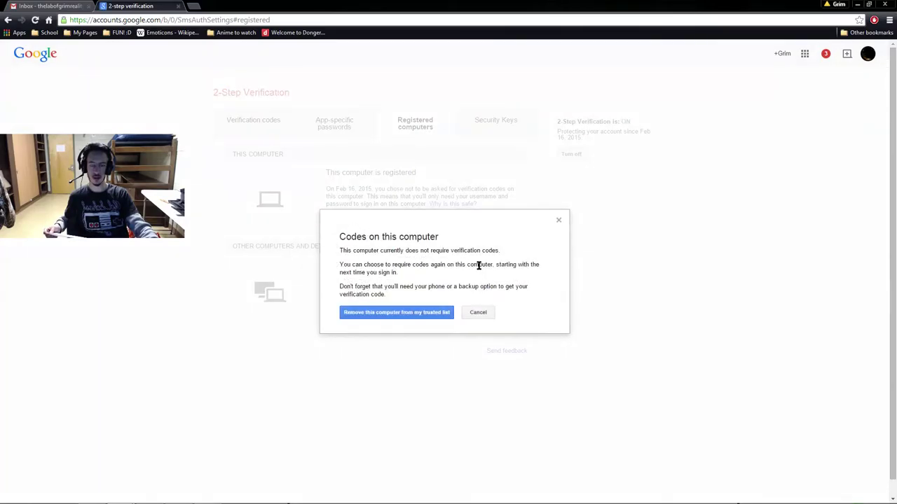
left_click(414, 316)
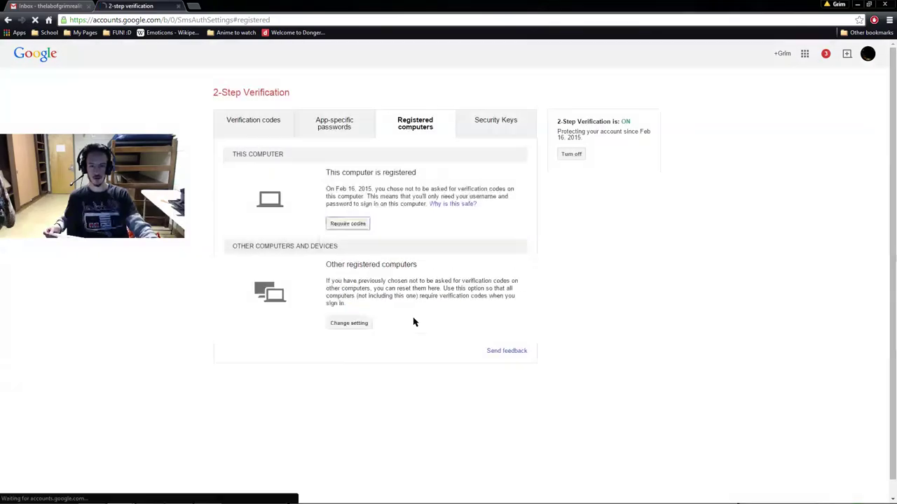
left_click(867, 55)
Sign out, then sign back into the saved account with its password until codes are requested
left_click(848, 143)
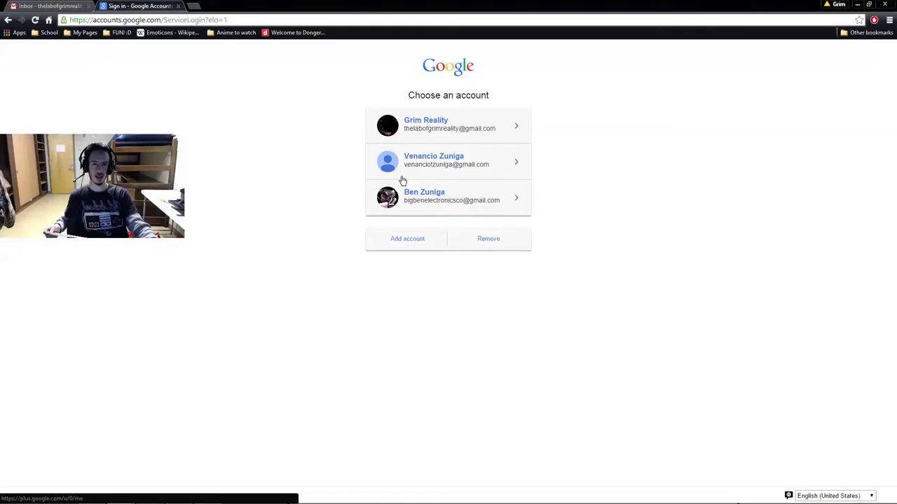
left_click(437, 128)
left_click(450, 276)
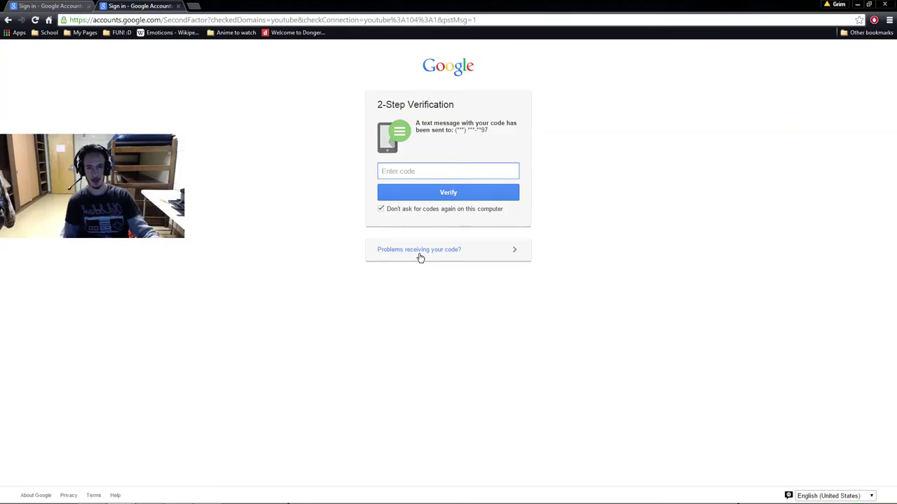
left_click(421, 258)
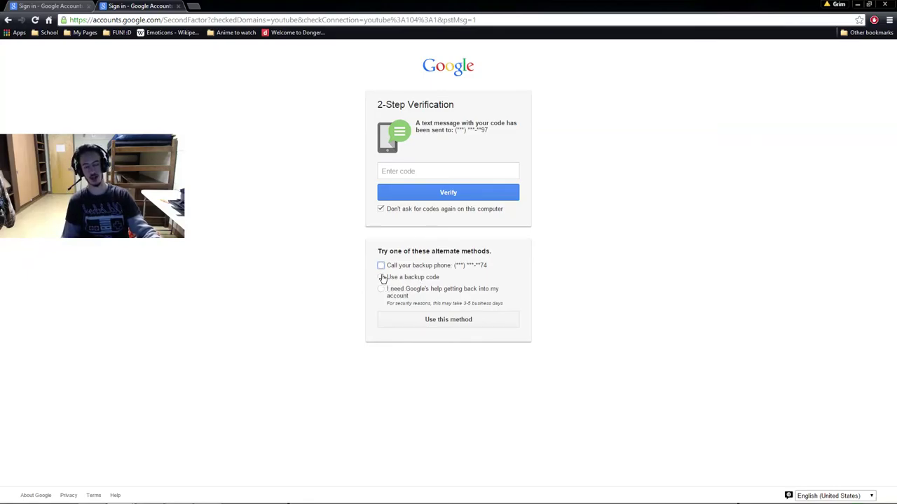
Complete the 2-Step sign-in by entering one of the printed backup codes
left_click(380, 278)
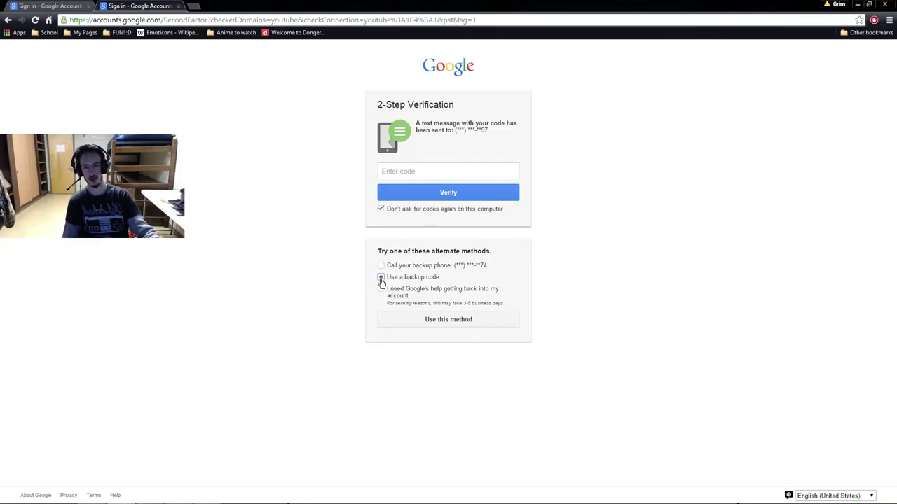
left_click(433, 320)
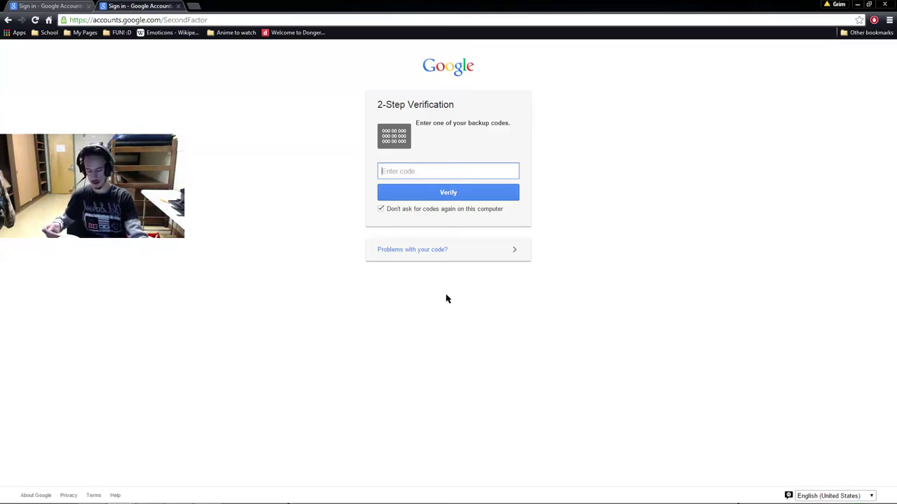
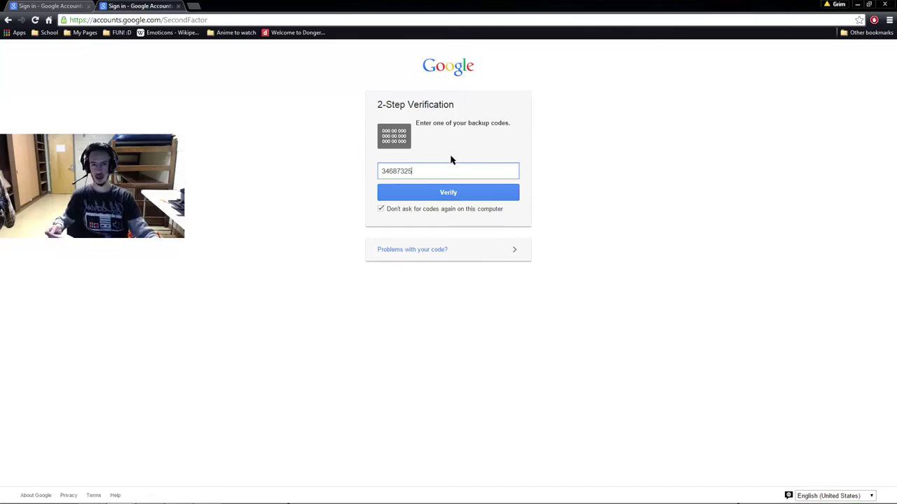
left_click(448, 194)
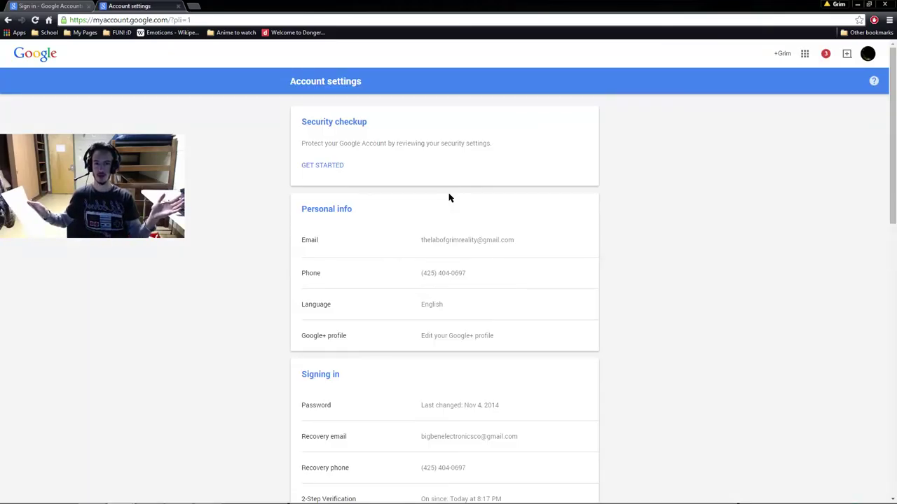
Check Registered computers in 2-Step Verification, cancelling the Require codes dialog unchanged
scroll(463, 210, "down", 2)
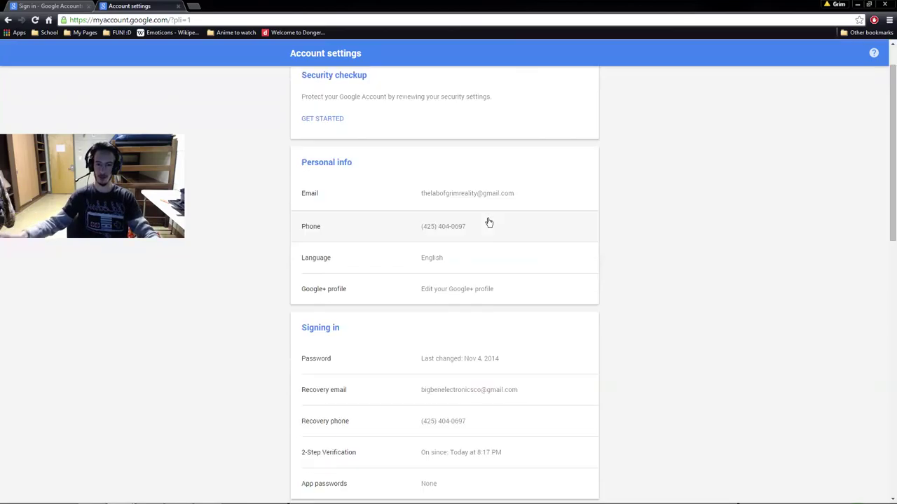
left_click(437, 413)
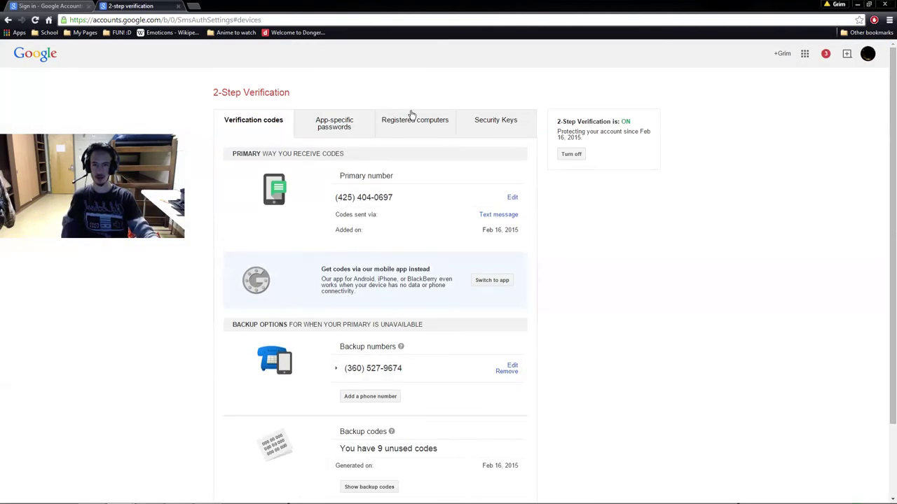
left_click(412, 124)
left_click(348, 224)
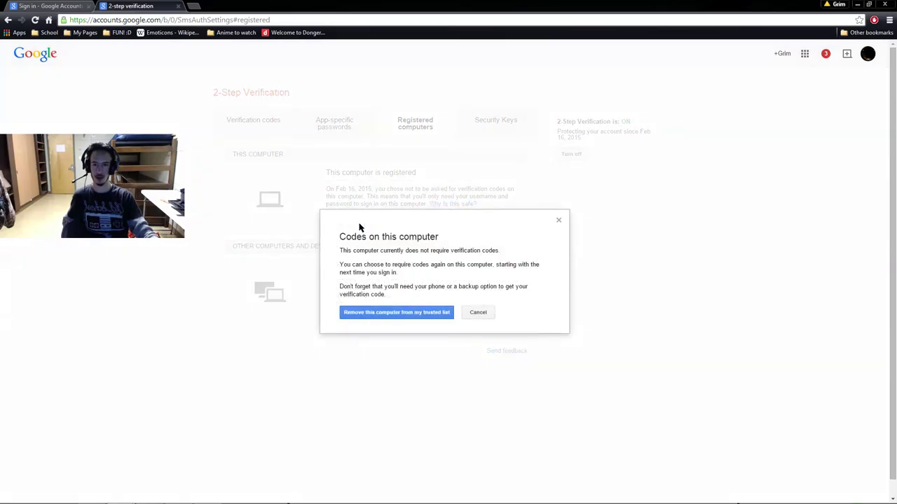
left_click(482, 315)
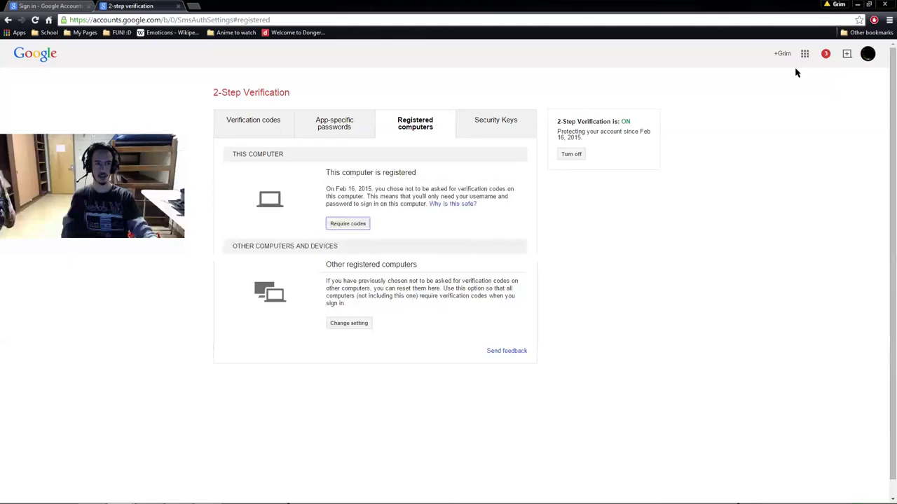